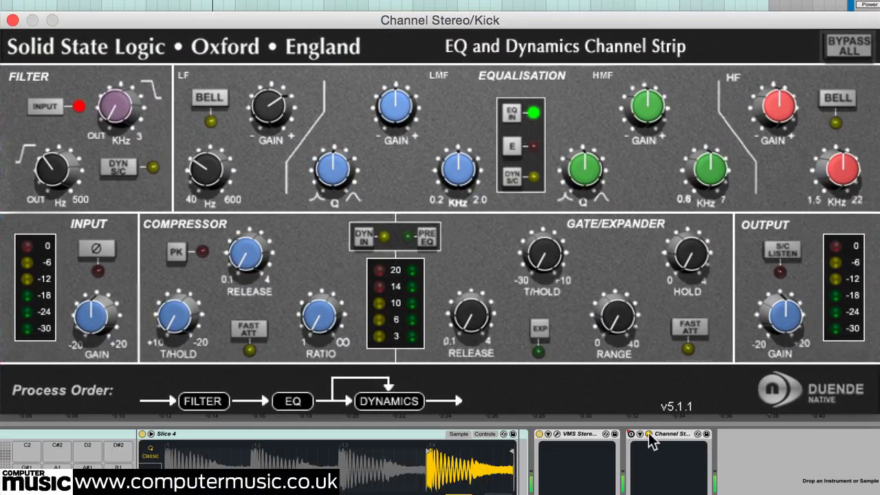
Close the Kick track's channel strip window and return to the arrangement around the 808 track.
{"action": "left_click", "coordinate": [648, 434]}
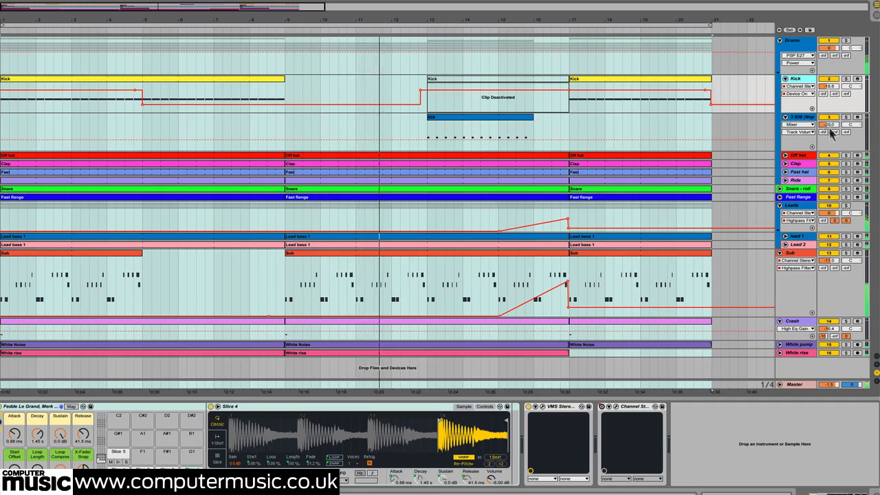
{"action": "left_click", "coordinate": [743, 131]}
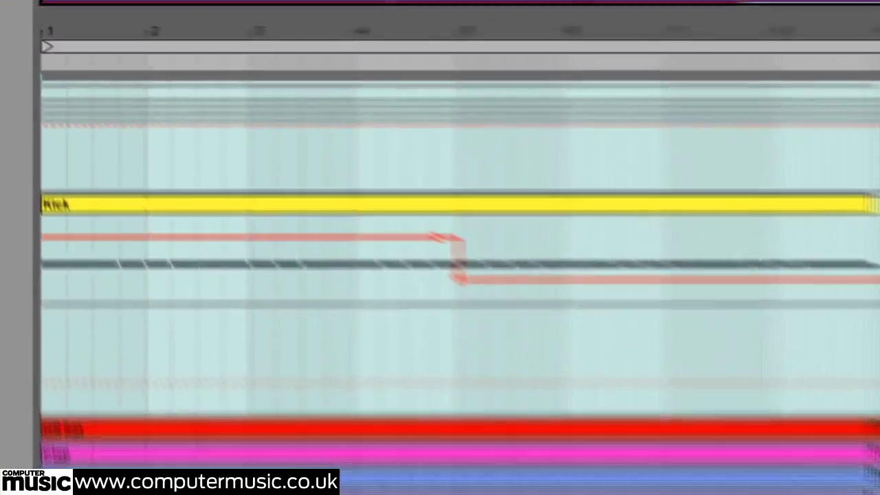
{"action": "left_click", "coordinate": [340, 406]}
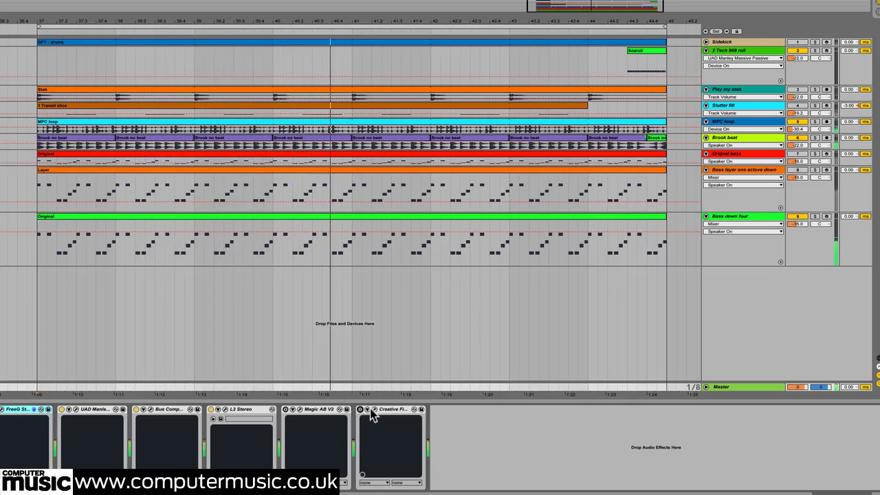
Check the 8b Loop reference in Magic AB V2 on the master, close it and open the neighbouring Creative Filter plugin.
{"action": "left_click", "coordinate": [300, 411]}
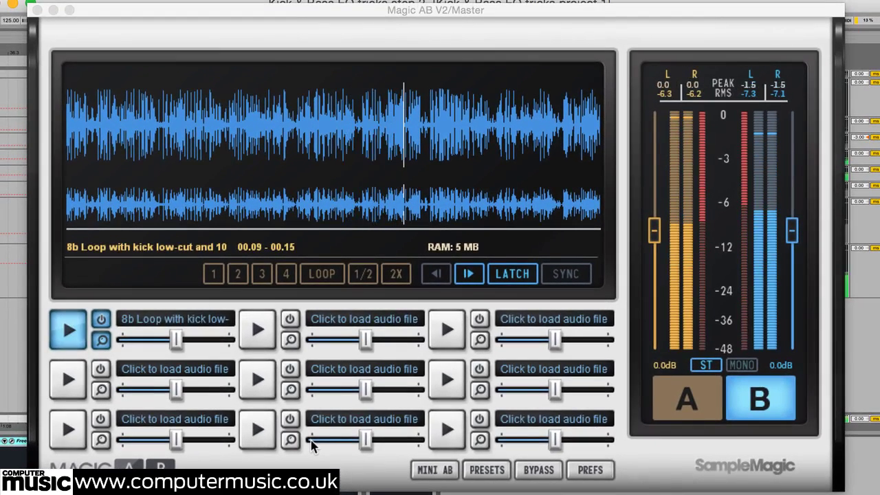
{"action": "key", "text": "space"}
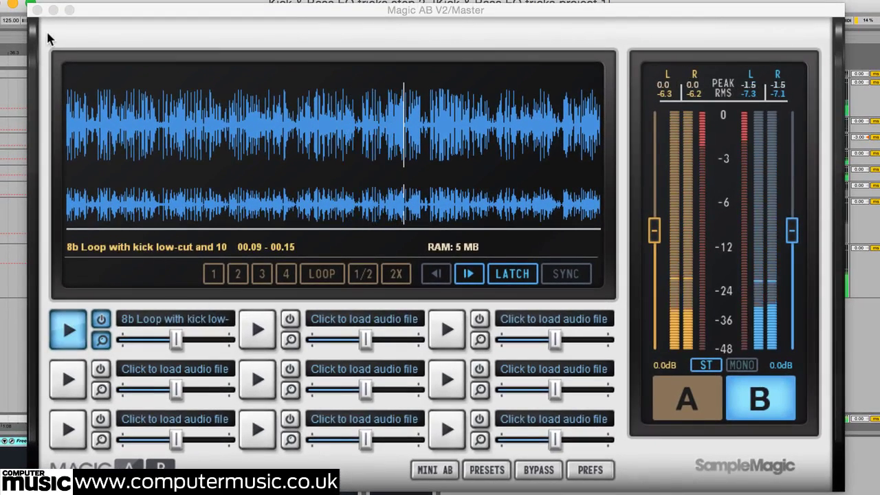
{"action": "left_click", "coordinate": [36, 10]}
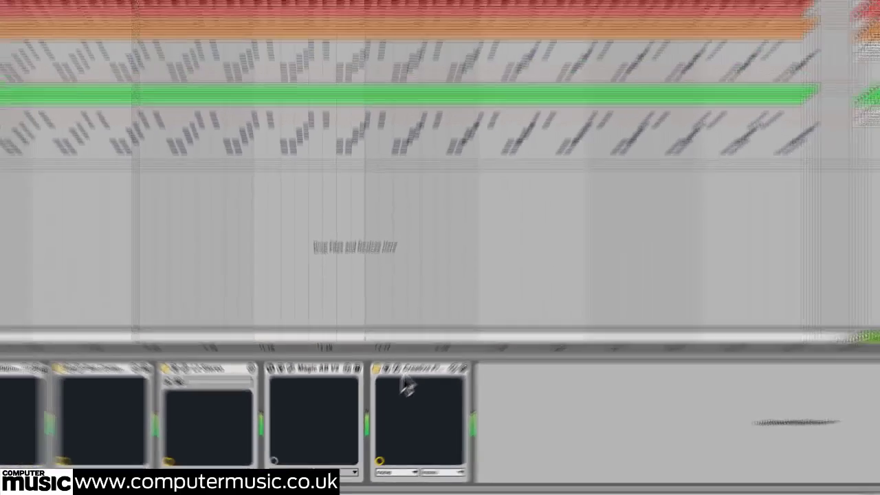
{"action": "left_click", "coordinate": [467, 265]}
{"action": "left_click", "coordinate": [376, 407]}
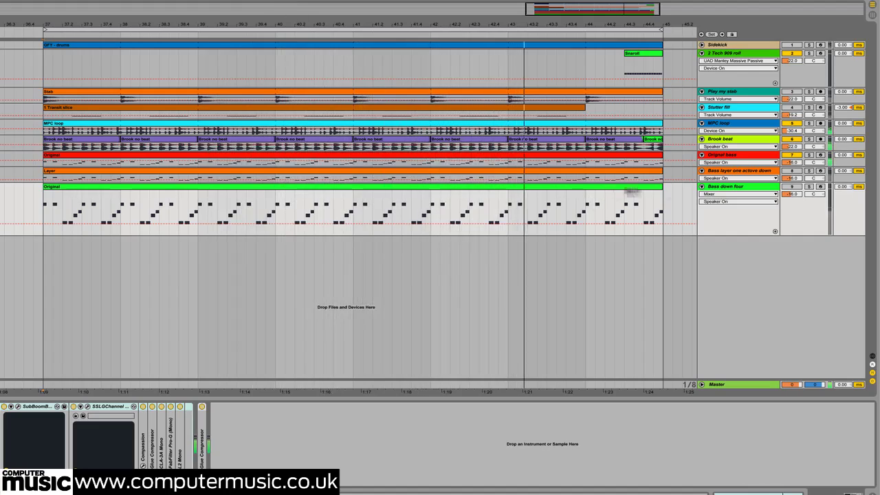
Enlarge the Bass layer one actove down track, and toggle it and the Bass down four track to audition the layers.
{"action": "left_click_drag", "start_coordinate": [713, 183], "coordinate": [712, 215]}
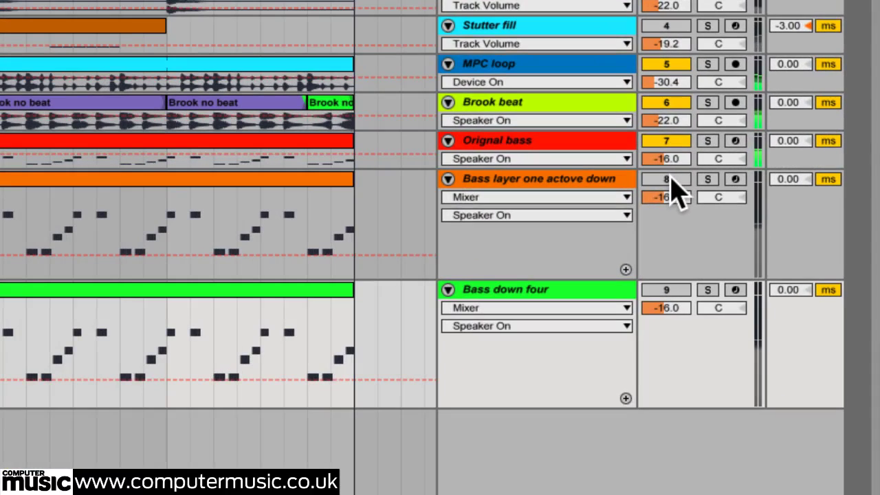
{"action": "left_click", "coordinate": [672, 179]}
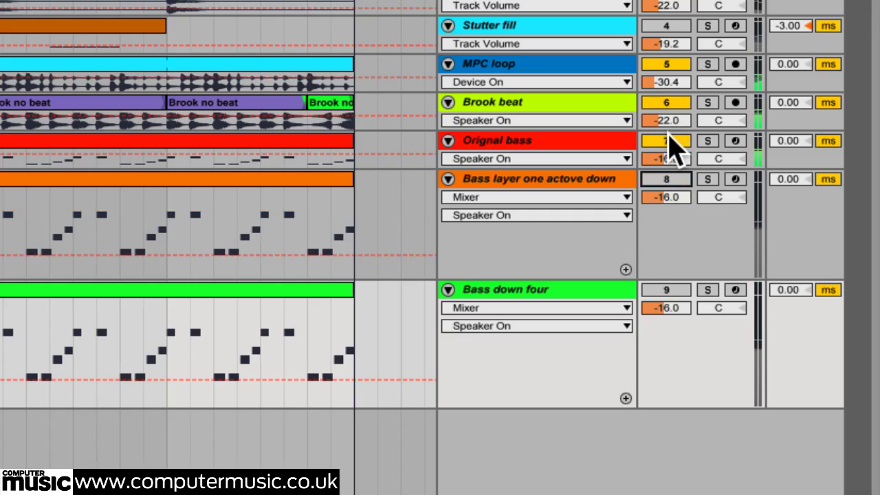
{"action": "left_click", "coordinate": [678, 289]}
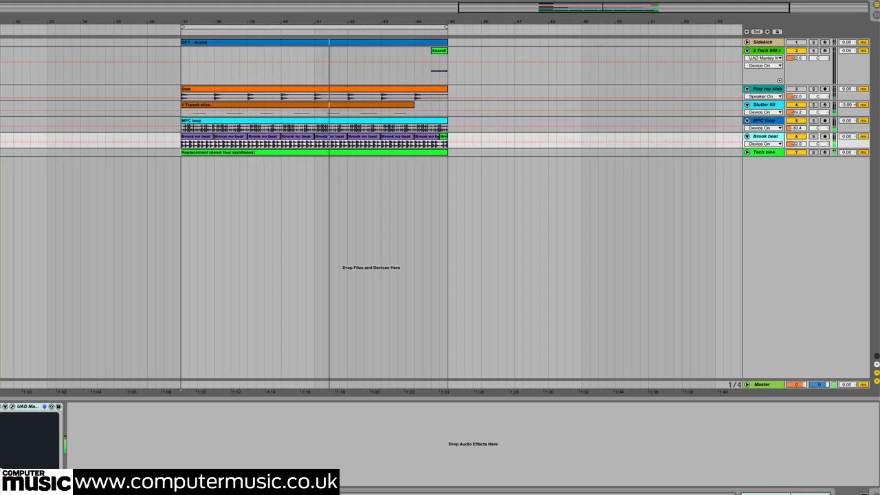
Open the UAD Manley Massive Passive on the Tech sine track and adjust the cut amount of the 82-3K9 band.
{"action": "left_click", "coordinate": [760, 152]}
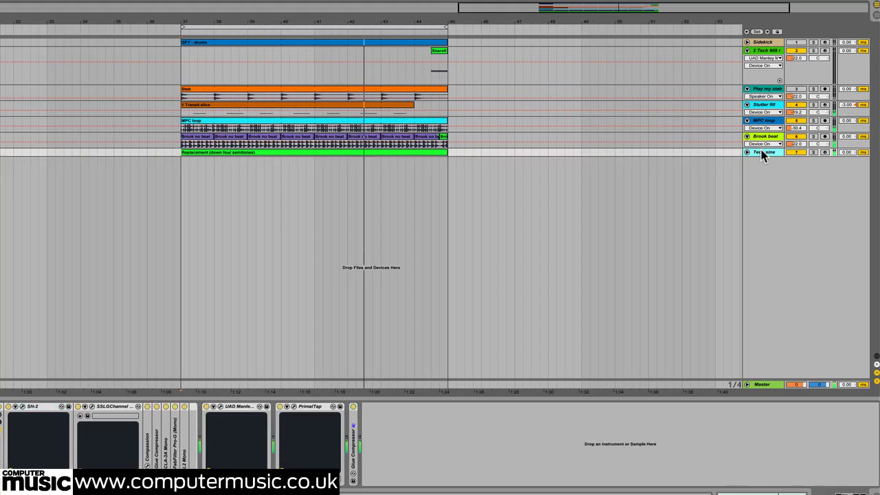
{"action": "left_click", "coordinate": [219, 407]}
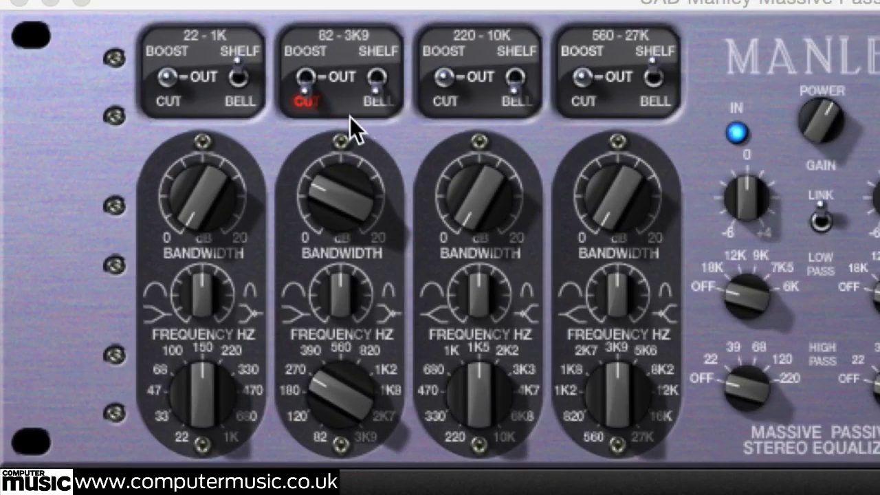
{"action": "left_click_drag", "start_coordinate": [340, 178], "coordinate": [332, 110]}
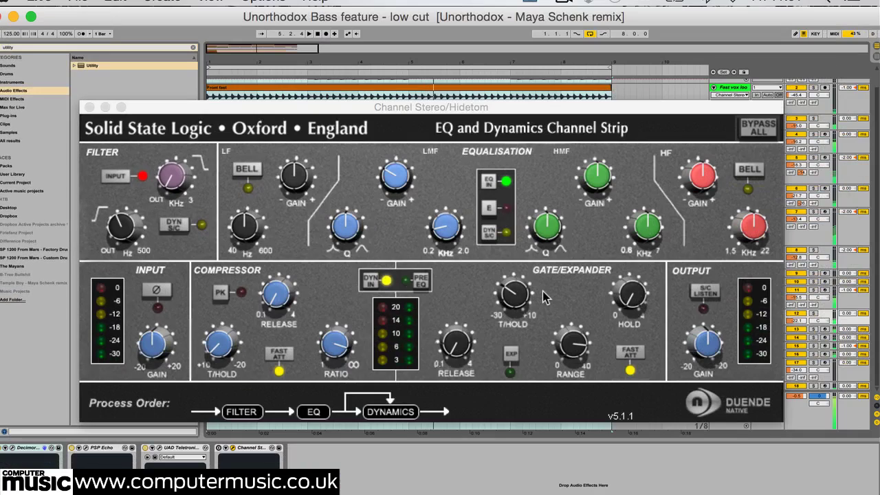
Examine the high-pass filter in the Hidetom group's channel strip, and open the channel strip on the Fast ride track.
{"action": "left_click", "coordinate": [123, 229]}
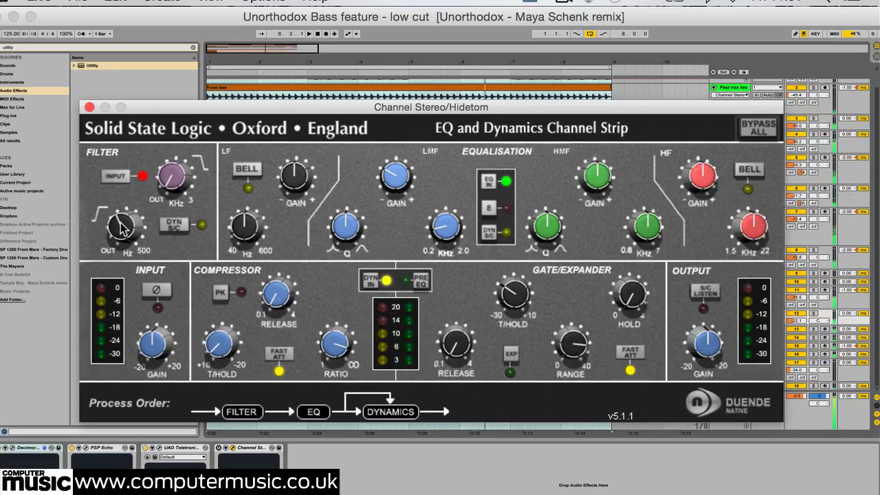
{"action": "left_click_drag", "start_coordinate": [413, 110], "coordinate": [339, 97]}
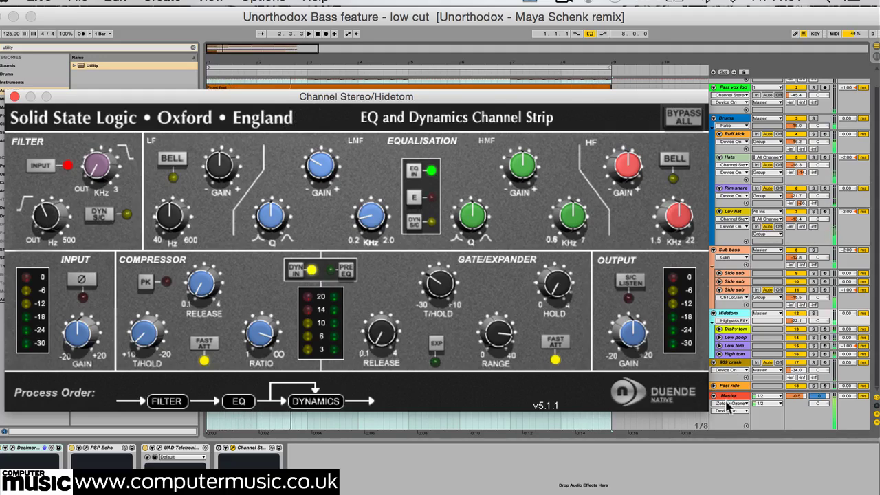
{"action": "left_click", "coordinate": [731, 388]}
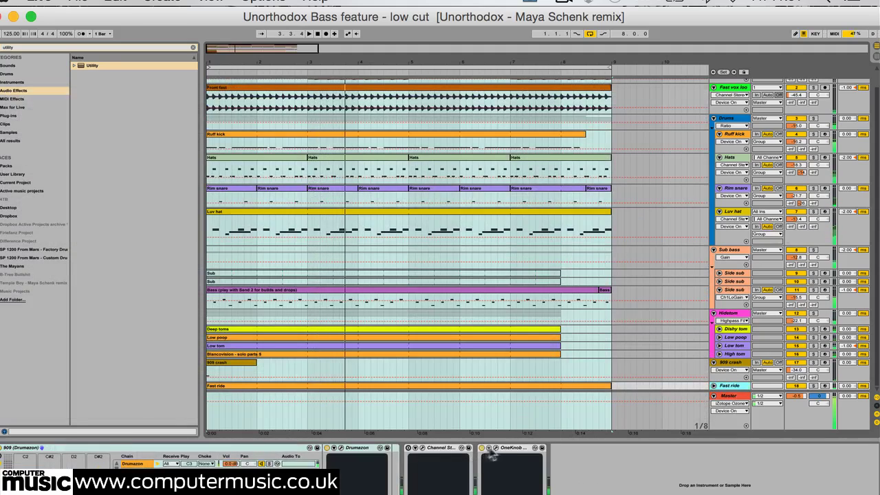
{"action": "left_click", "coordinate": [422, 448]}
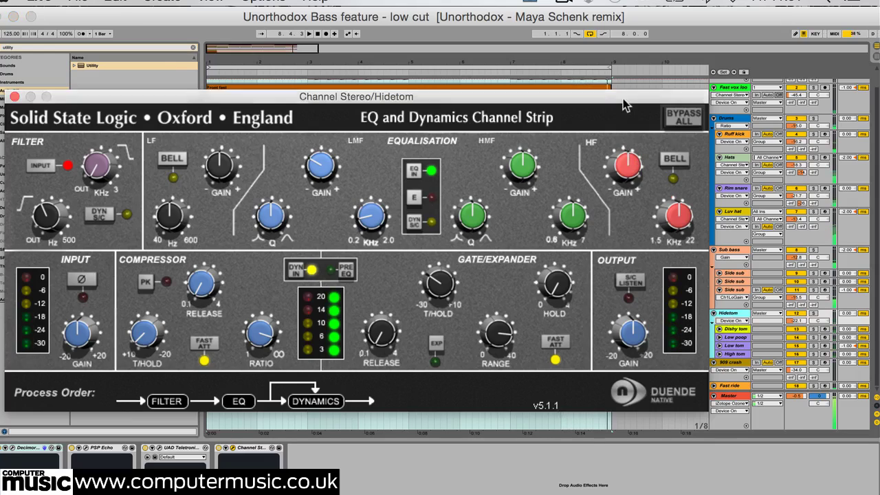
Recheck the Hidetom channel strip's high-pass filter and compare it with the filter in the Fast ride channel strip.
{"action": "left_click_drag", "start_coordinate": [624, 101], "coordinate": [622, 96]}
{"action": "left_click_drag", "start_coordinate": [45, 206], "coordinate": [46, 210]}
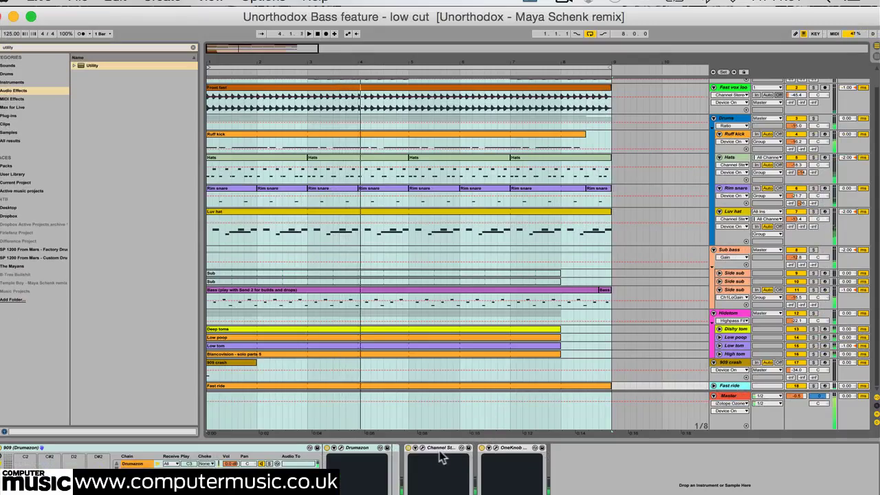
{"action": "left_click", "coordinate": [421, 446]}
{"action": "left_click", "coordinate": [113, 241]}
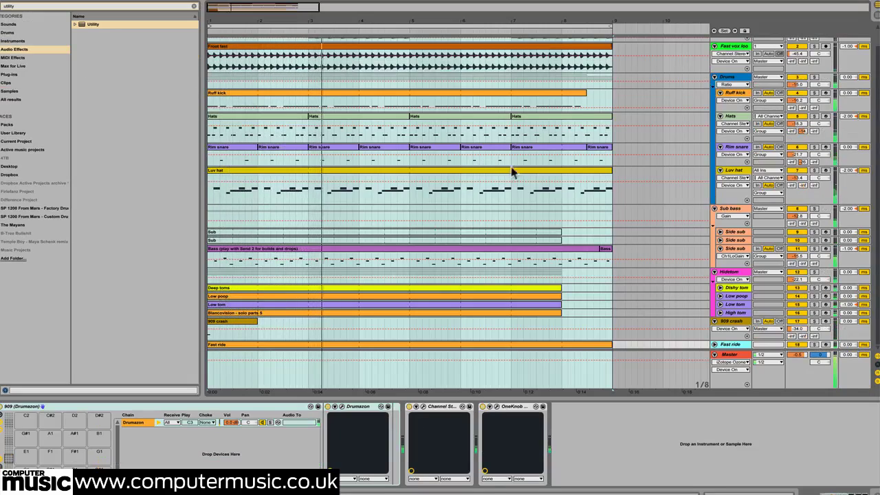
Open the channel strip on the Sub bass group, reposition its window and inspect the high-pass filter.
{"action": "left_click", "coordinate": [733, 211]}
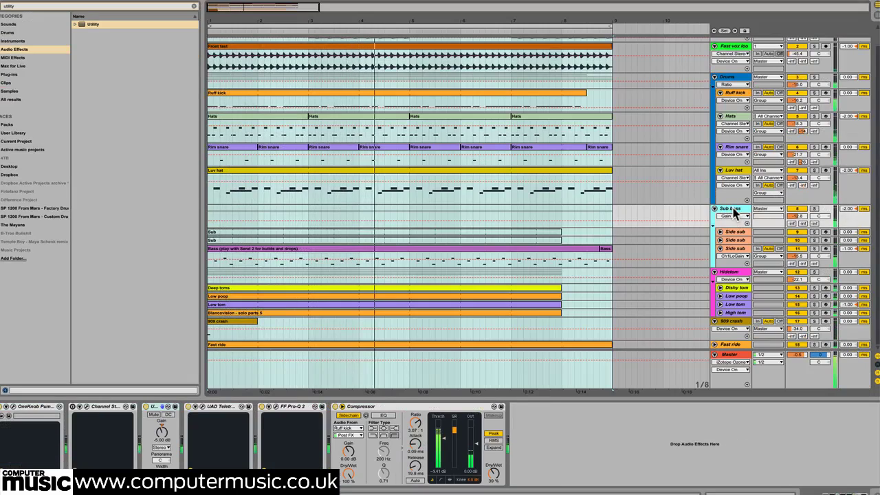
{"action": "left_click", "coordinate": [86, 407]}
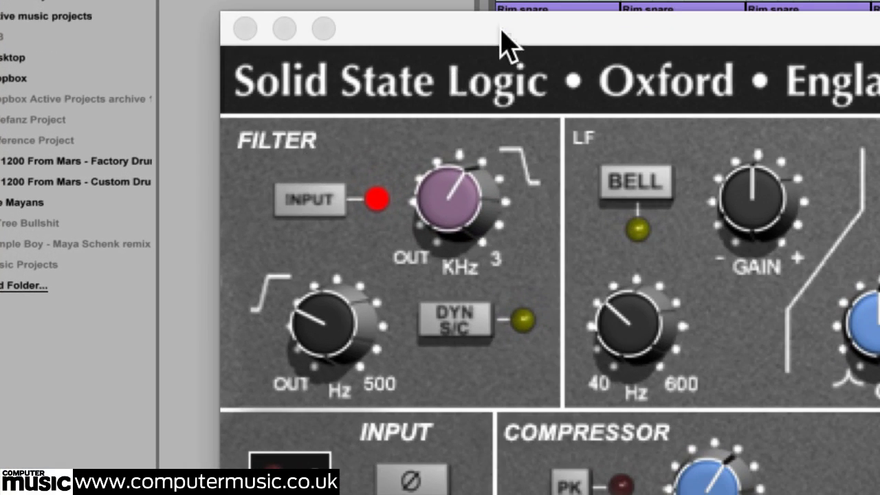
{"action": "left_click_drag", "start_coordinate": [501, 30], "coordinate": [495, 0]}
{"action": "mouse_move", "coordinate": [451, 85]}
{"action": "mouse_move", "coordinate": [318, 215]}
{"action": "mouse_move", "coordinate": [318, 215]}
{"action": "left_mouse_down"}
{"action": "mouse_move", "coordinate": [322, 3]}
{"action": "mouse_move", "coordinate": [308, 223]}
{"action": "left_mouse_up"}
Check the low-pass filter and the HF band's frequency in the Sub bass channel strip.
{"action": "mouse_move", "coordinate": [450, 110]}
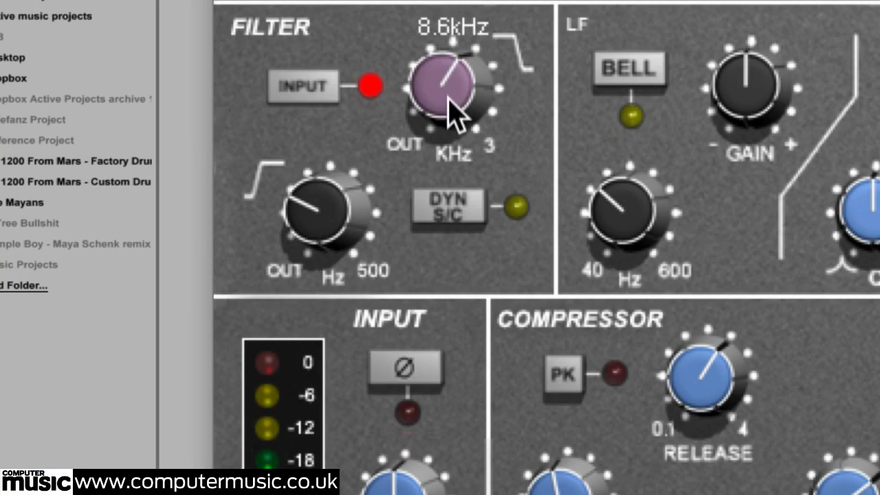
{"action": "left_click_drag", "start_coordinate": [450, 110], "coordinate": [447, 3]}
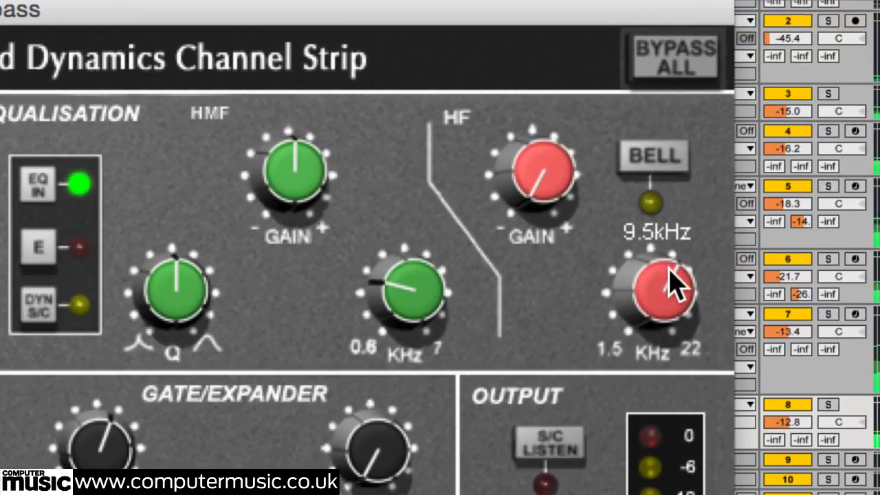
{"action": "left_click_drag", "start_coordinate": [760, 127], "coordinate": [742, 217]}
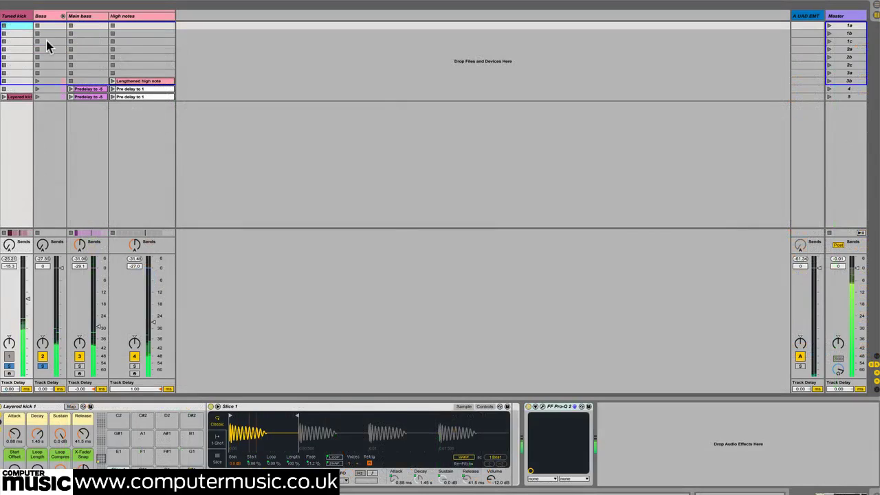
Open FabFilter Pro-Q 2 on the Tuned kick track and enable its bell band.
{"action": "left_click", "coordinate": [20, 15]}
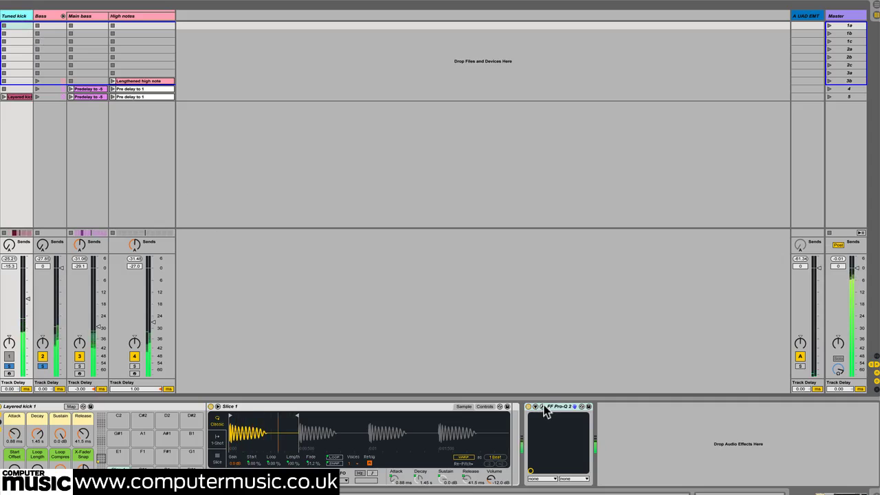
{"action": "left_click", "coordinate": [543, 407]}
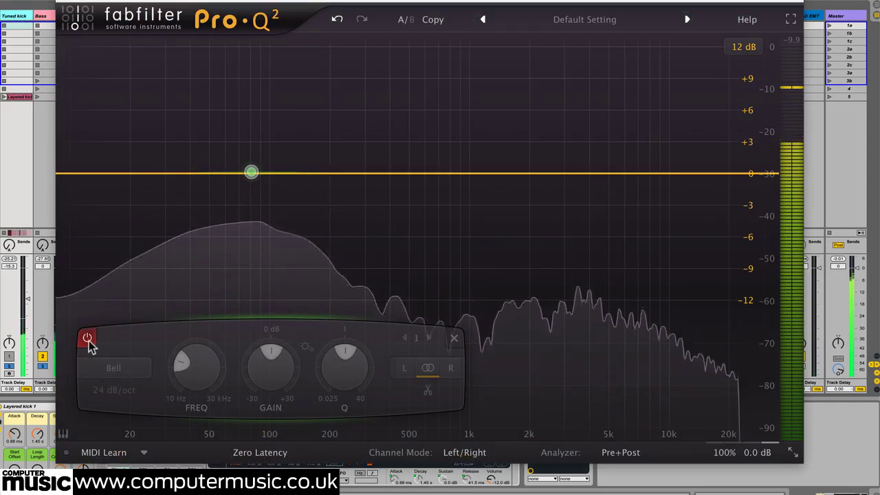
{"action": "left_click", "coordinate": [88, 344]}
Boost the Tuned kick's bell band at 81.327 Hz by about 3.6 dB.
{"action": "scroll", "coordinate": [267, 369], "scroll_direction": "up", "scroll_amount": 2}
{"action": "left_click_drag", "start_coordinate": [266, 369], "coordinate": [268, 319]}
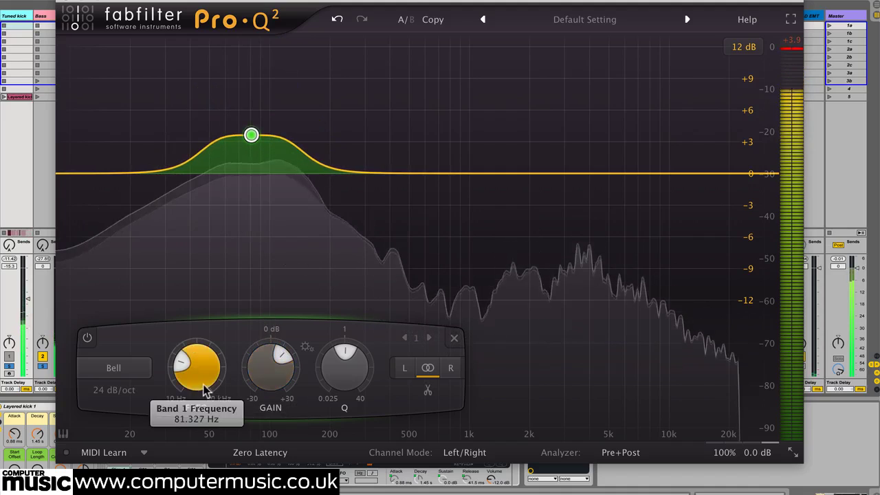
{"action": "left_click_drag", "start_coordinate": [200, 376], "coordinate": [193, 395]}
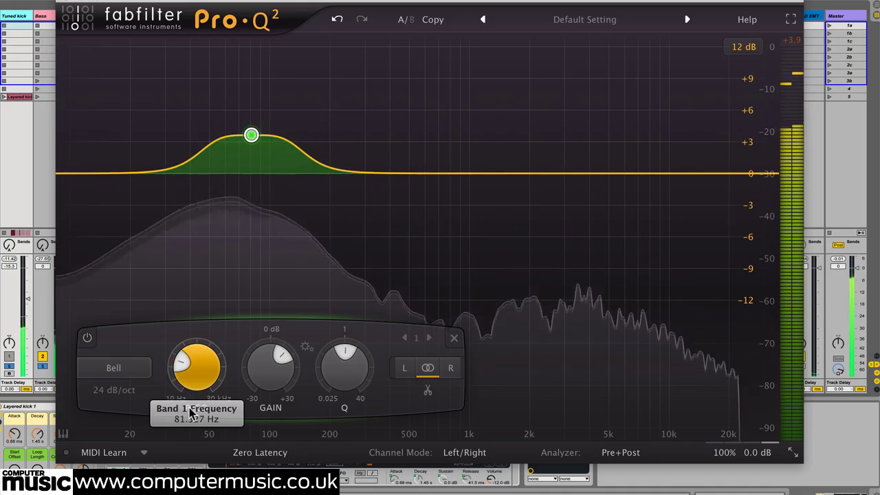
{"action": "mouse_move", "coordinate": [273, 375]}
{"action": "left_mouse_down"}
{"action": "mouse_move", "coordinate": [270, 361]}
{"action": "mouse_move", "coordinate": [265, 375]}
{"action": "left_mouse_up"}
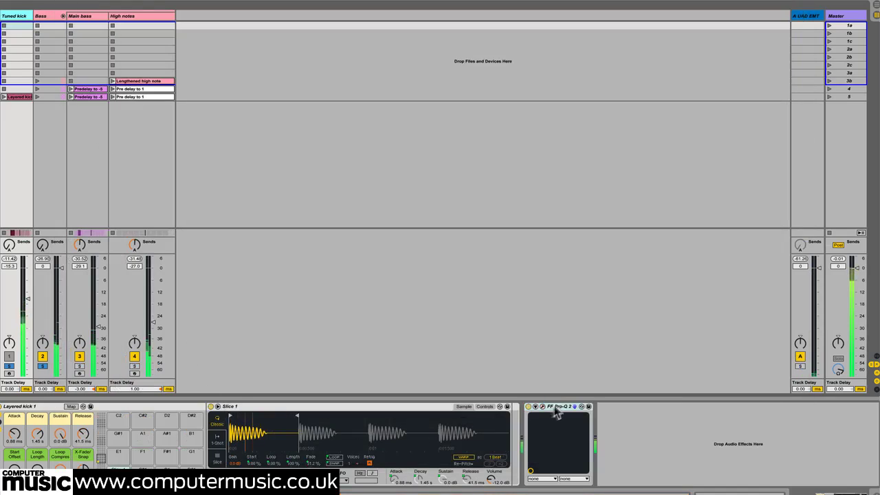
Open Pro-Q 2 on the Bass track and lower the gain of its bell band at 81.327 Hz.
{"action": "left_click_drag", "start_coordinate": [141, 105], "coordinate": [50, 19]}
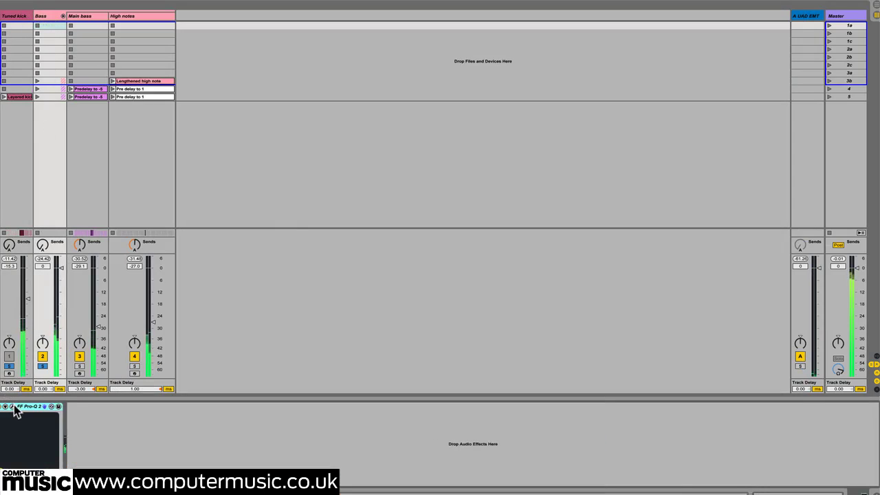
{"action": "left_click", "coordinate": [14, 406]}
{"action": "scroll", "coordinate": [258, 401], "scroll_direction": "down", "scroll_amount": 5}
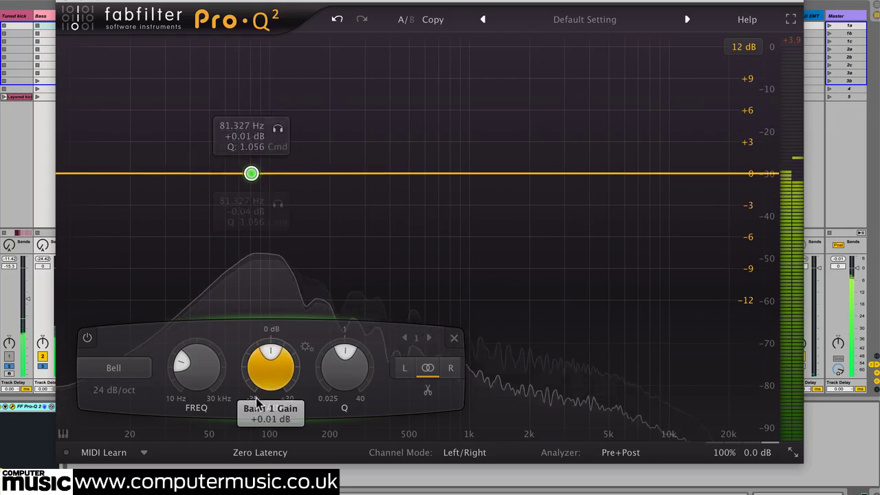
{"action": "scroll", "coordinate": [258, 404], "scroll_direction": "down", "scroll_amount": 4}
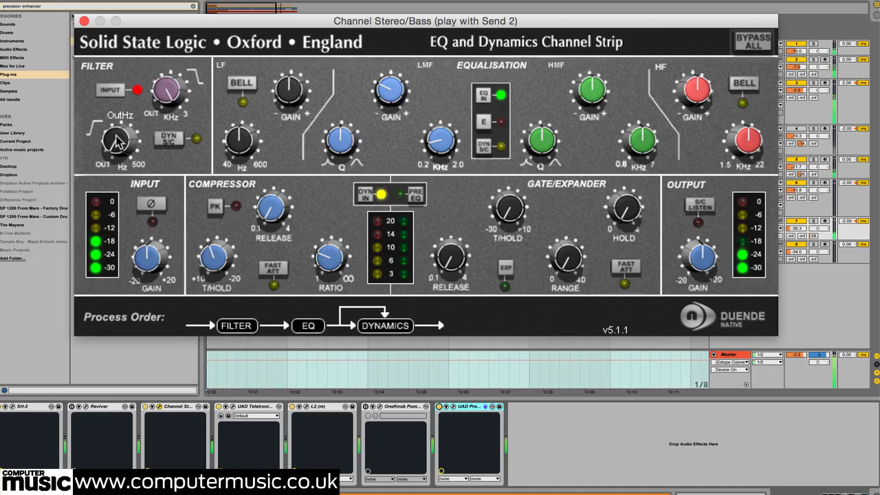
Raise the high-pass filter in the Bass (play with Send 2) channel strip past 74.2 Hz and reposition the plugin window.
{"action": "left_click_drag", "start_coordinate": [119, 141], "coordinate": [122, 19]}
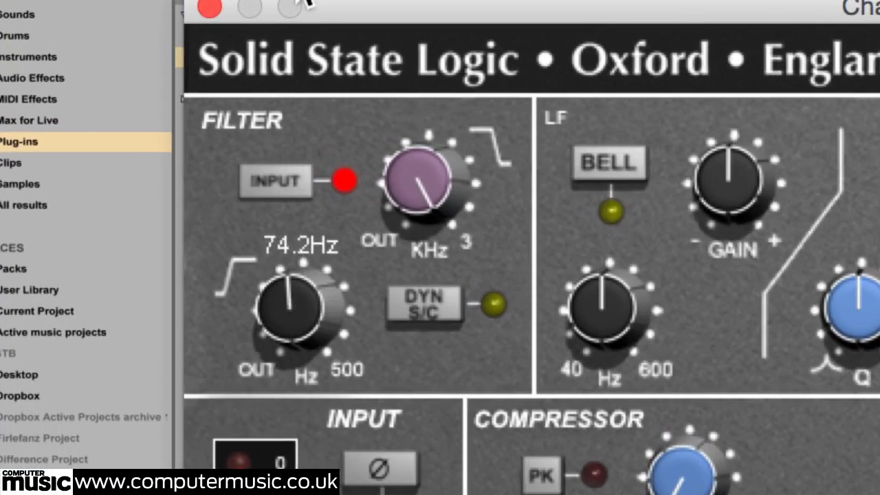
{"action": "left_click_drag", "start_coordinate": [260, 313], "coordinate": [303, 211]}
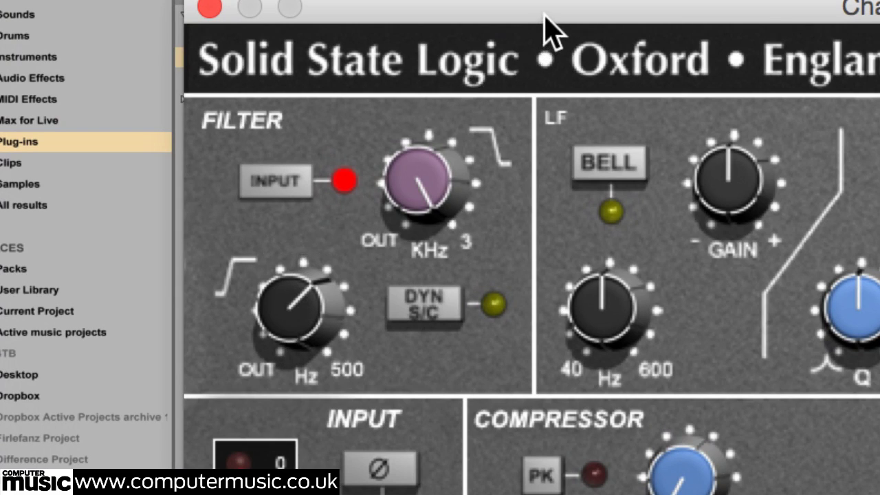
{"action": "left_click_drag", "start_coordinate": [544, 14], "coordinate": [535, 35]}
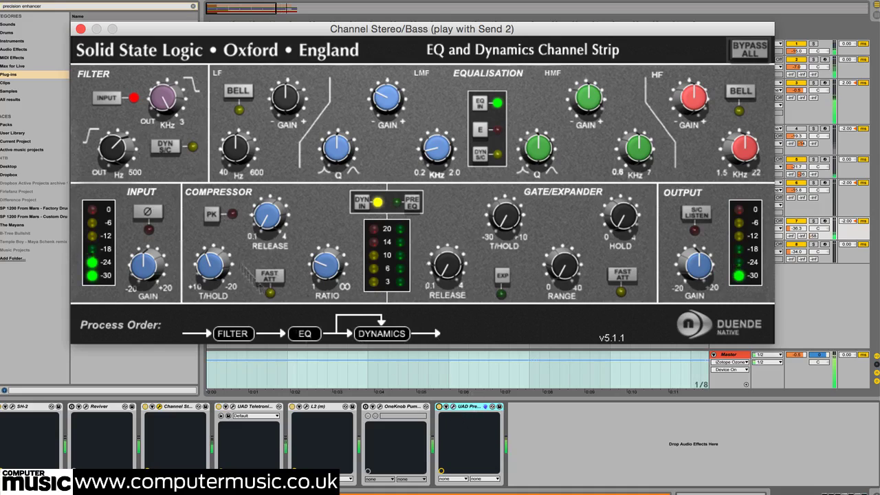
Open UAD Precision Enhancer Hz on the Bass track, raising its effect to 68% and lowering the Hz frequency below 201 Hz.
{"action": "left_click", "coordinate": [146, 409]}
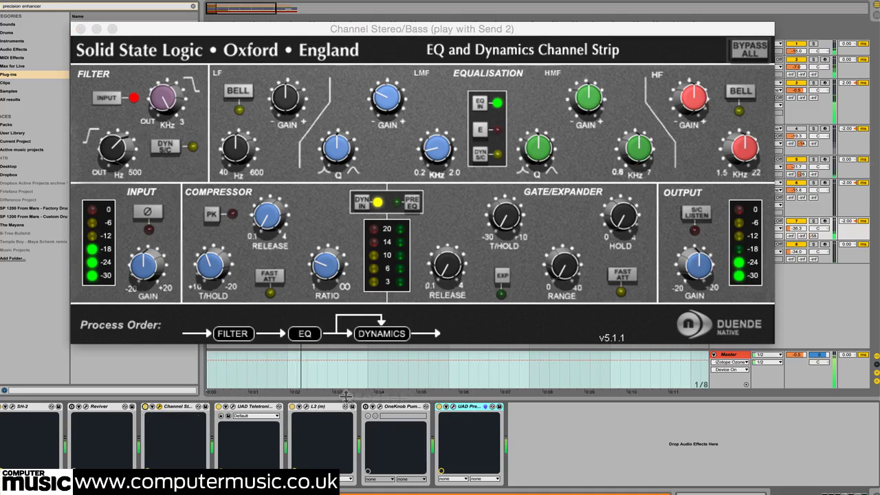
{"action": "left_click", "coordinate": [453, 407]}
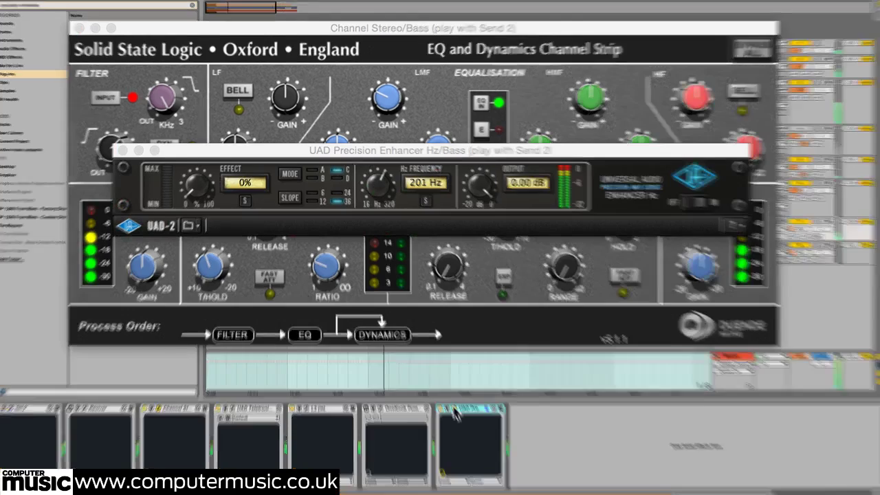
{"action": "left_click_drag", "start_coordinate": [197, 188], "coordinate": [188, 110]}
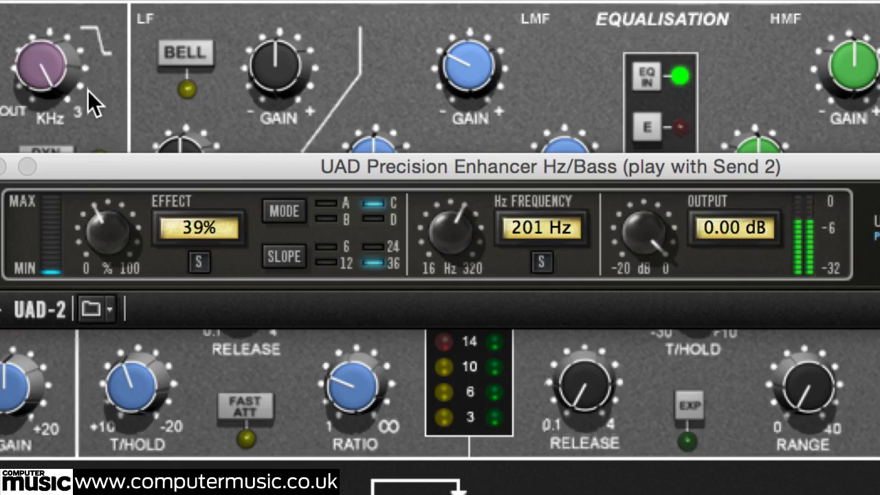
{"action": "left_click_drag", "start_coordinate": [87, 90], "coordinate": [97, 10]}
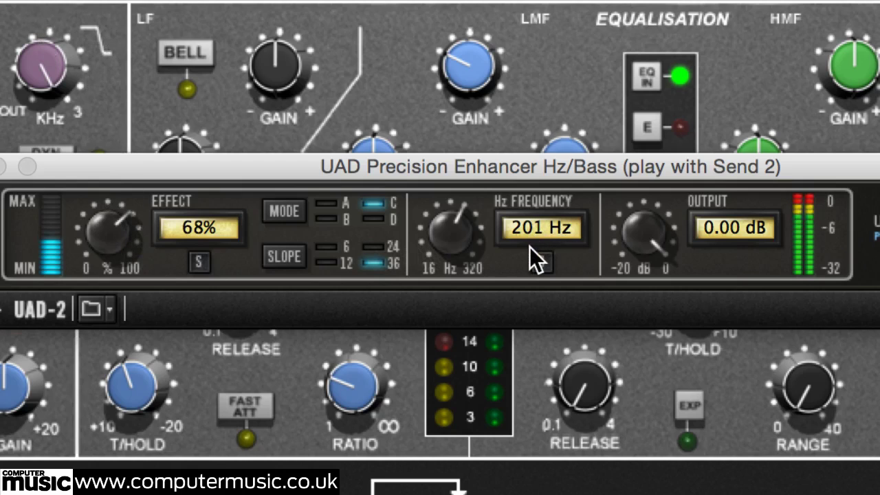
{"action": "left_click_drag", "start_coordinate": [447, 227], "coordinate": [445, 268]}
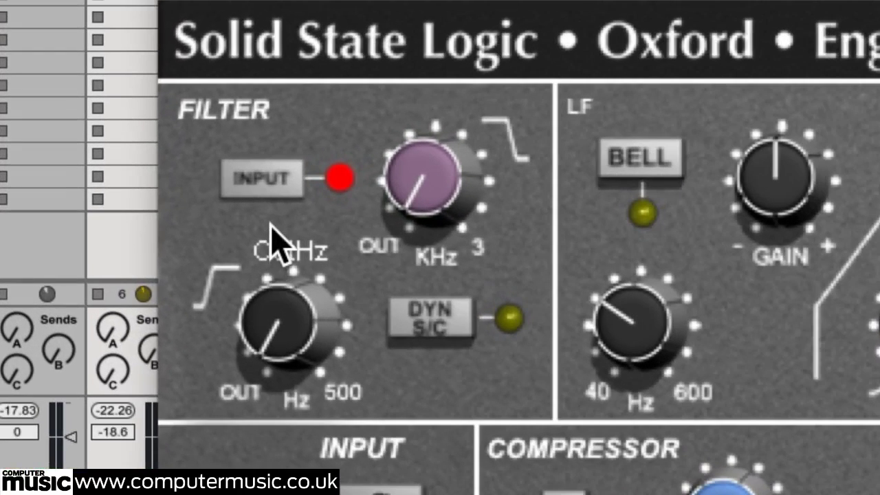
Sweep the Kick channel strip's high-pass filter up to 71.1 Hz and ease it back slightly lower.
{"action": "left_click_drag", "start_coordinate": [275, 310], "coordinate": [263, 81]}
{"action": "left_click_drag", "start_coordinate": [271, 305], "coordinate": [277, 176]}
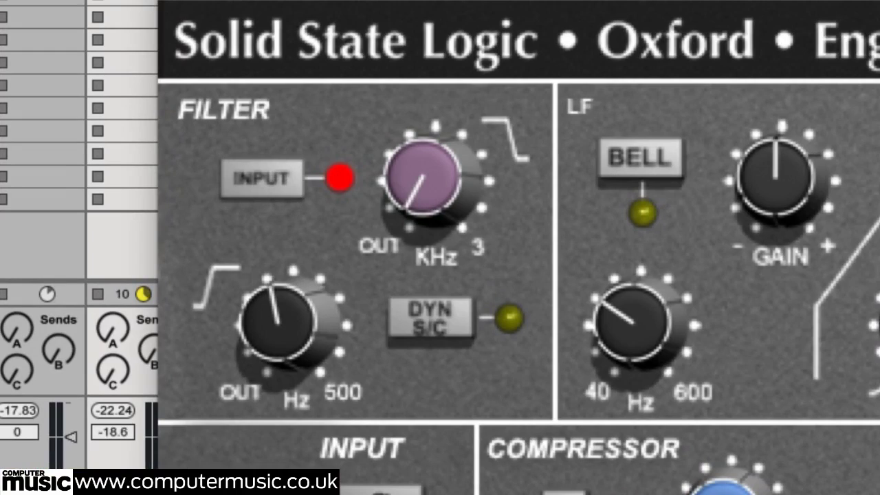
{"action": "mouse_move", "coordinate": [275, 324]}
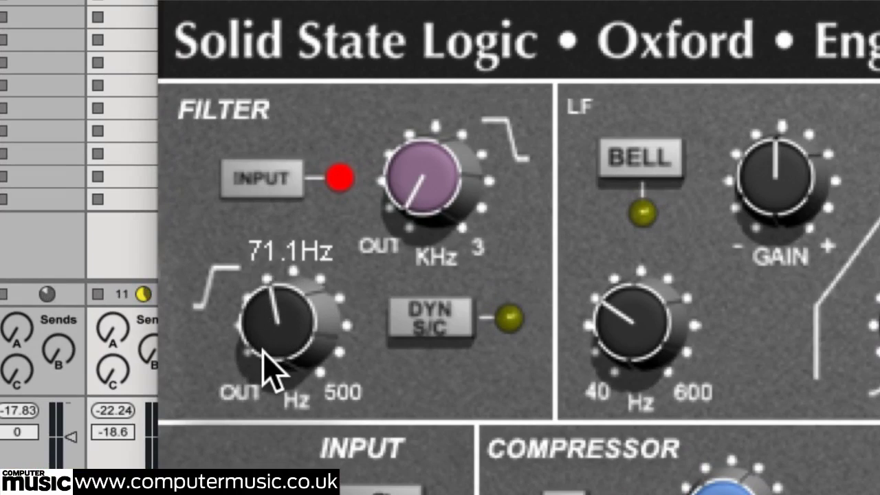
{"action": "left_click_drag", "start_coordinate": [264, 330], "coordinate": [259, 385]}
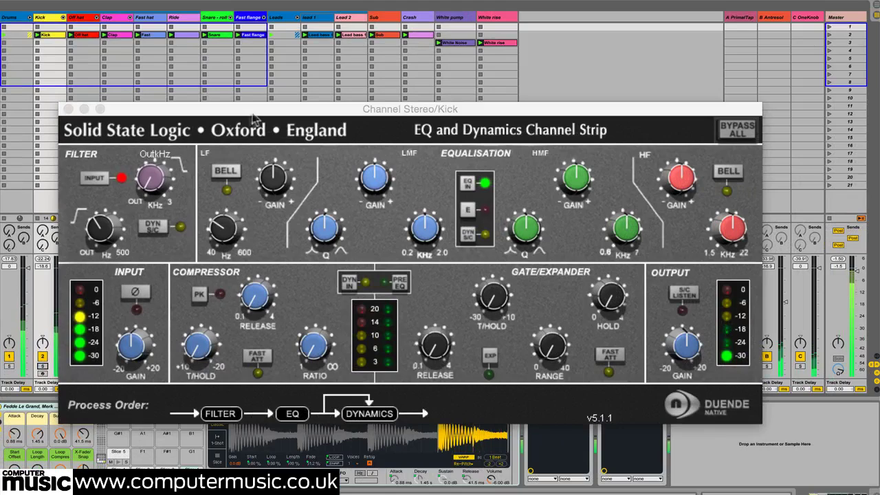
Boost the low-frequency shelf gain in the Kick channel strip's EQ above 0 dB.
{"action": "mouse_move", "coordinate": [268, 180]}
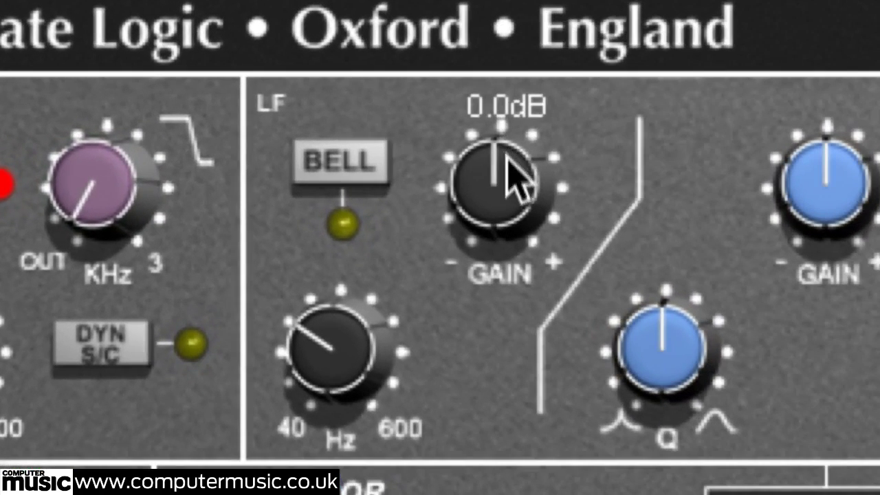
{"action": "left_click_drag", "start_coordinate": [277, 171], "coordinate": [278, 149]}
{"action": "left_click_drag", "start_coordinate": [507, 86], "coordinate": [511, 15]}
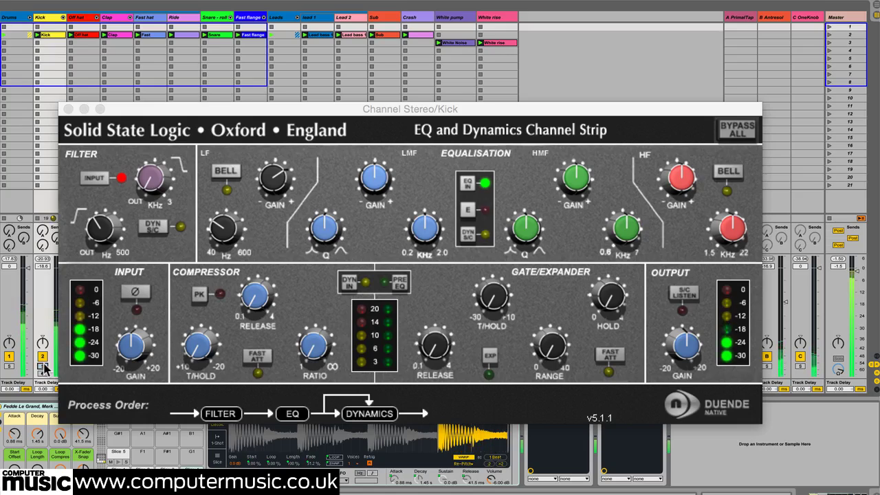
{"action": "left_click", "coordinate": [99, 225]}
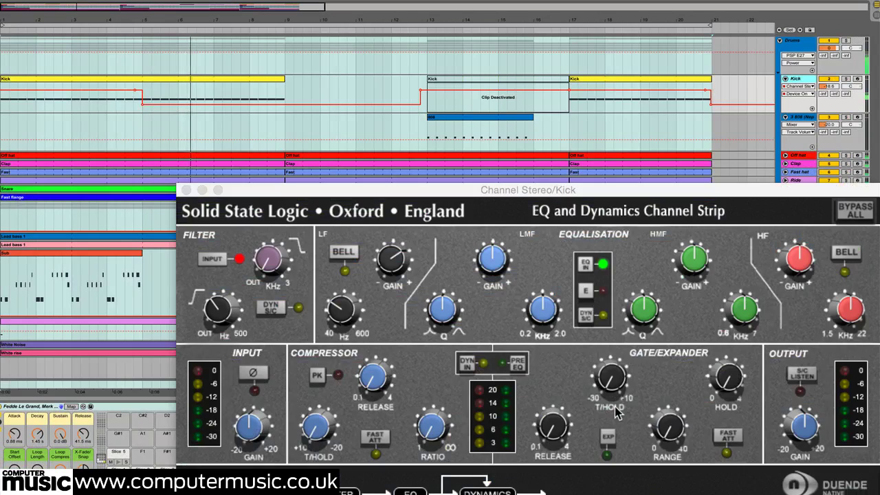
Move the Kick channel strip window aside, close it, and open the 808 track's drum machine plugin.
{"action": "left_click_drag", "start_coordinate": [486, 194], "coordinate": [408, 80]}
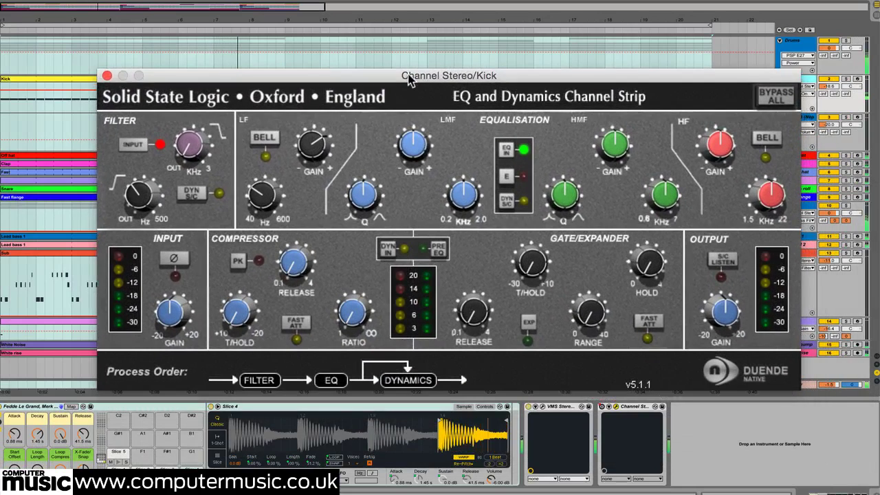
{"action": "left_click", "coordinate": [615, 406]}
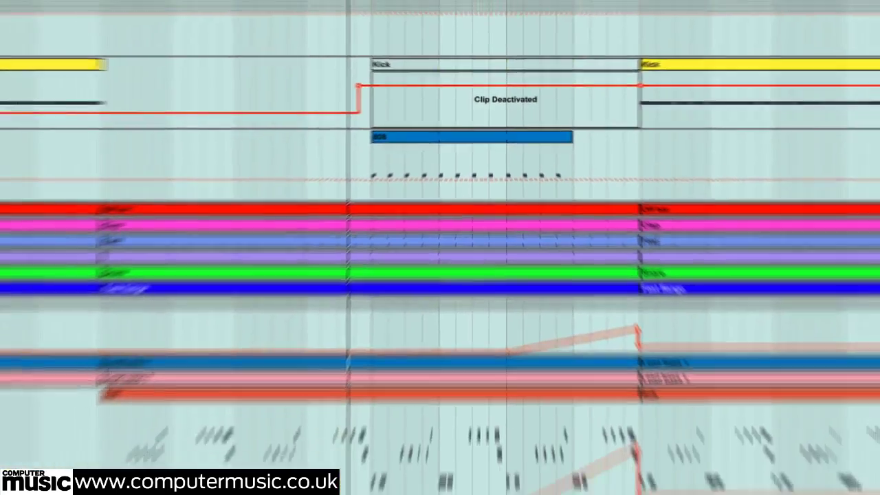
{"action": "left_click", "coordinate": [340, 408]}
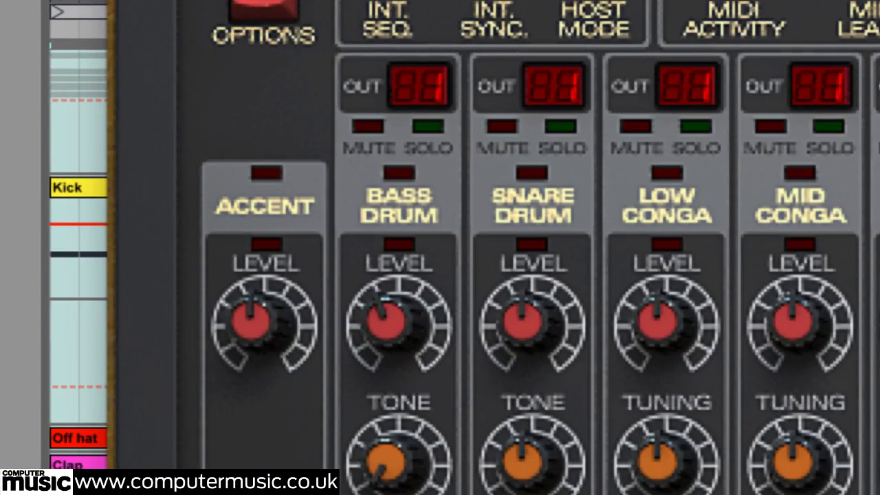